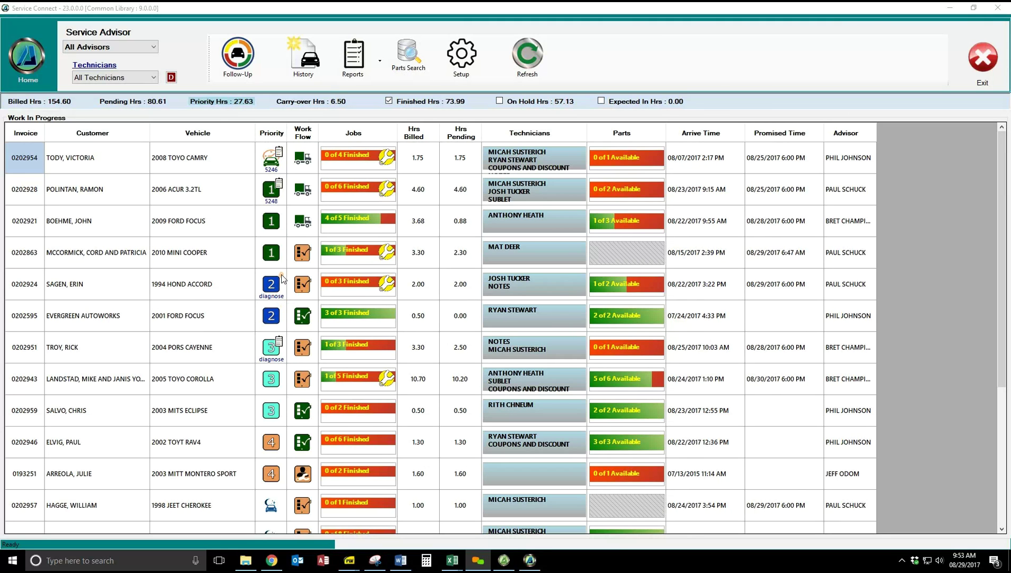
Review the 1994 HOND ACCORD's priority and work flow options and its vehicle delivery notes, leaving everything as it is.
{"action": "double_click", "coordinate": [283, 278]}
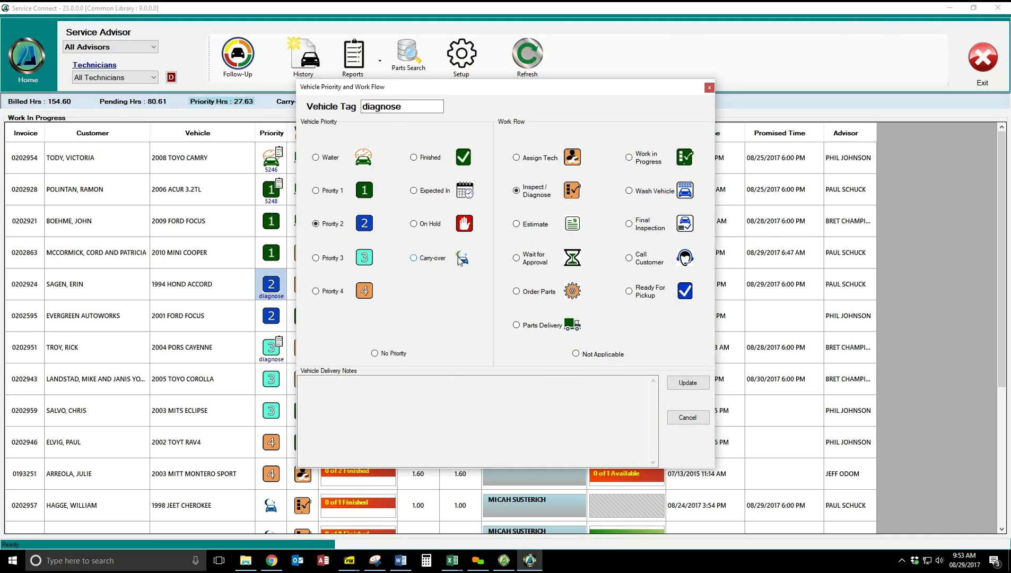
{"action": "left_click", "coordinate": [356, 416]}
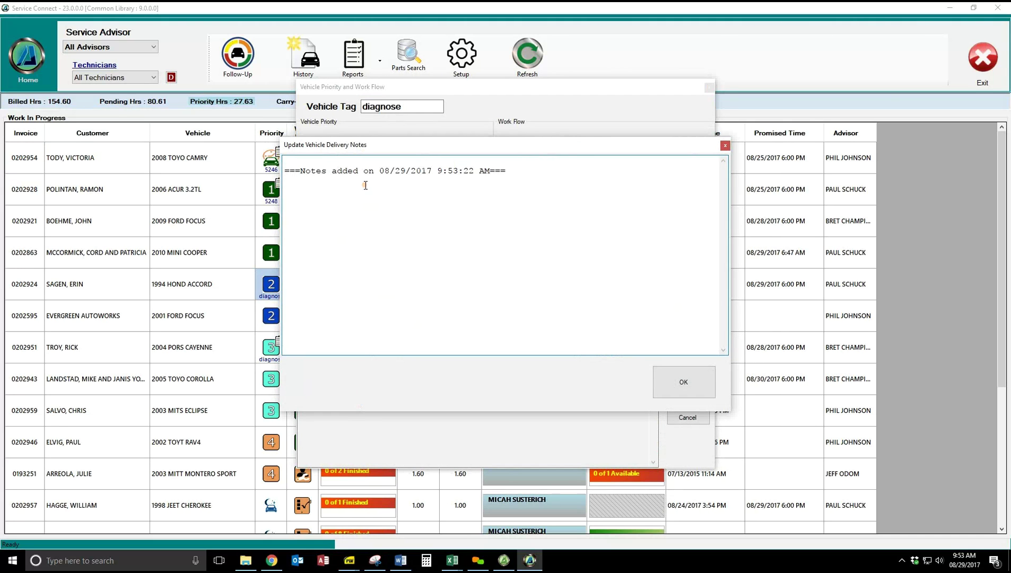
{"action": "left_click", "coordinate": [726, 146]}
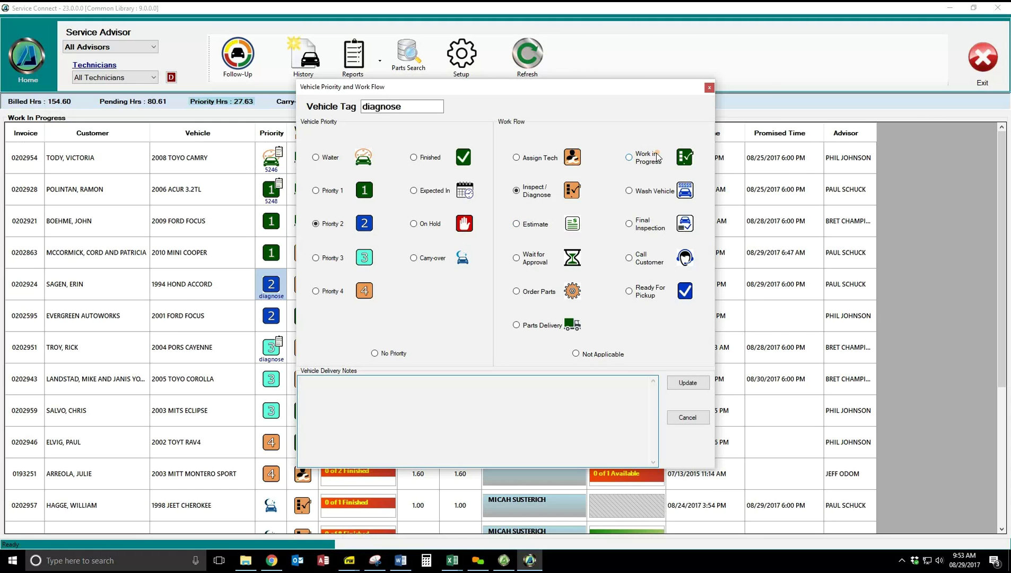
{"action": "left_click", "coordinate": [709, 88]}
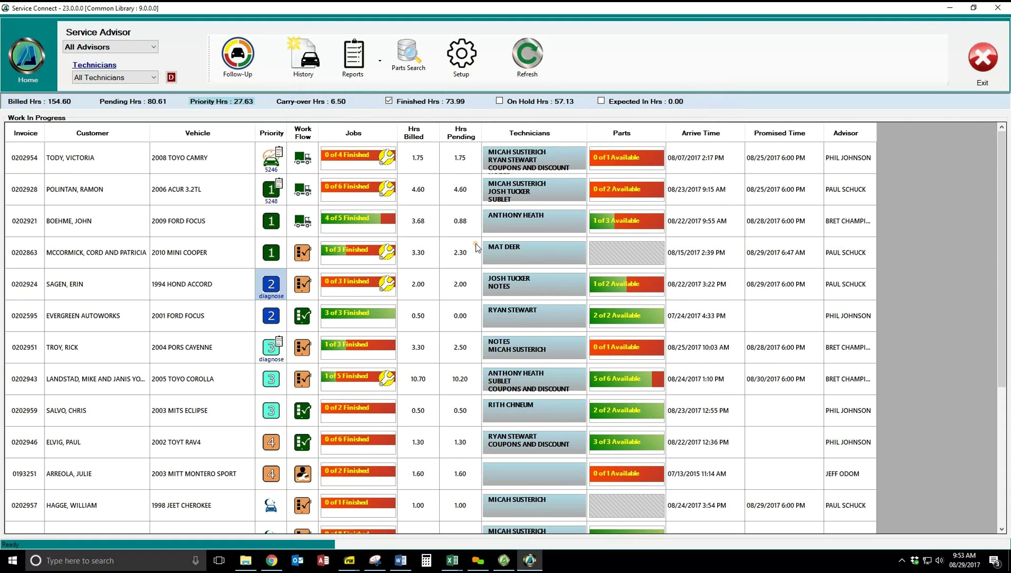
Check the parts list of the 2009 Ford Focus invoice and close it.
{"action": "left_click", "coordinate": [623, 225]}
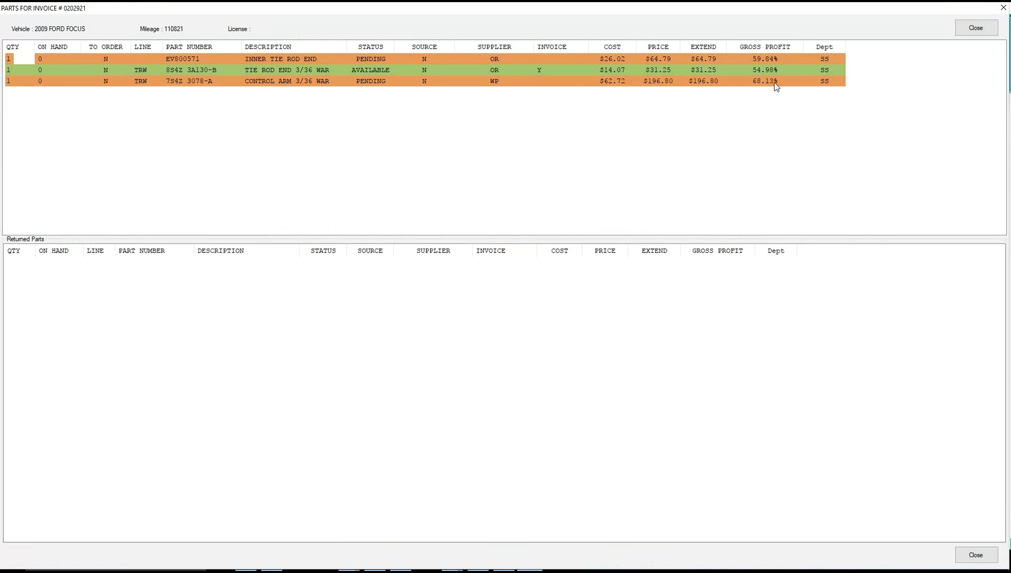
{"action": "left_click", "coordinate": [962, 28]}
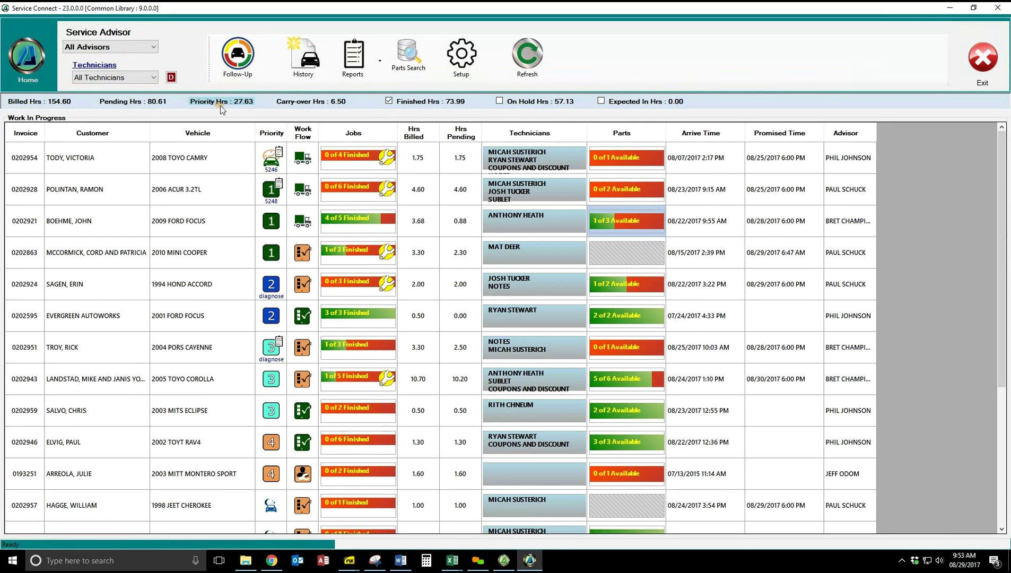
Open the technician dashboard and look through the jobs the technicians are currently clocked in on.
{"action": "left_click", "coordinate": [172, 78]}
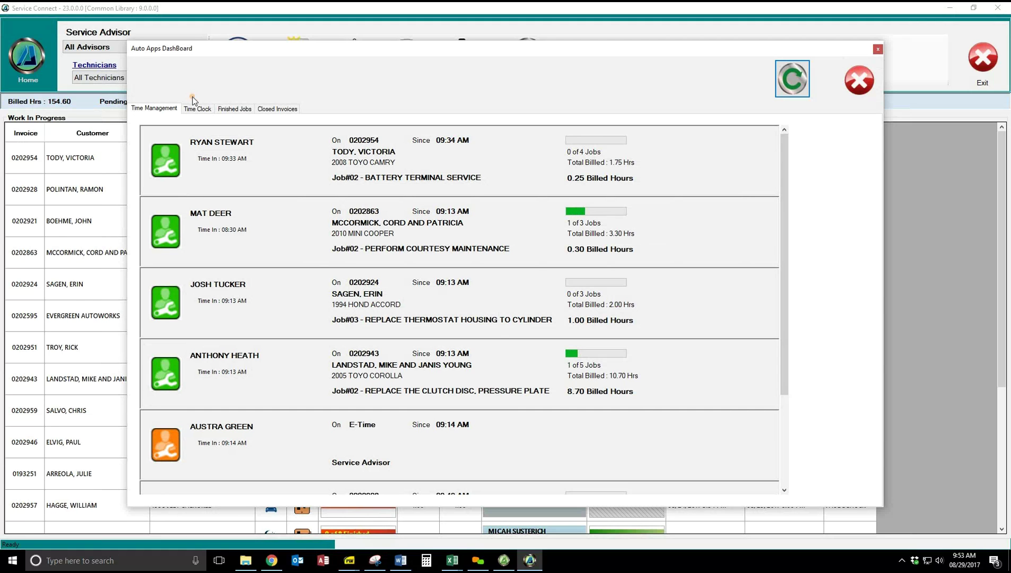
{"action": "scroll", "coordinate": [228, 254], "scroll_direction": "down", "scroll_amount": 2}
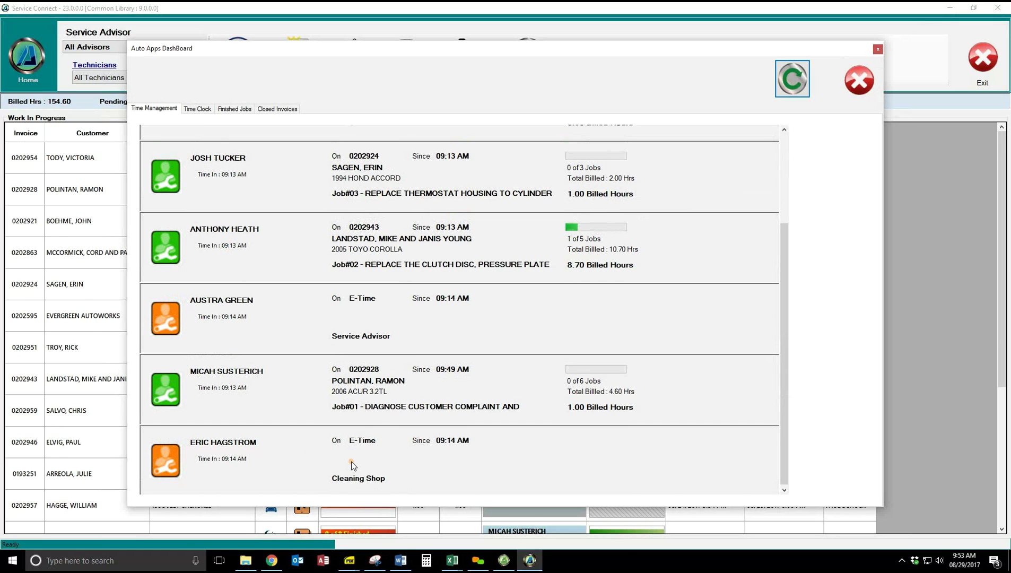
{"action": "scroll", "coordinate": [332, 452], "scroll_direction": "up", "scroll_amount": 2}
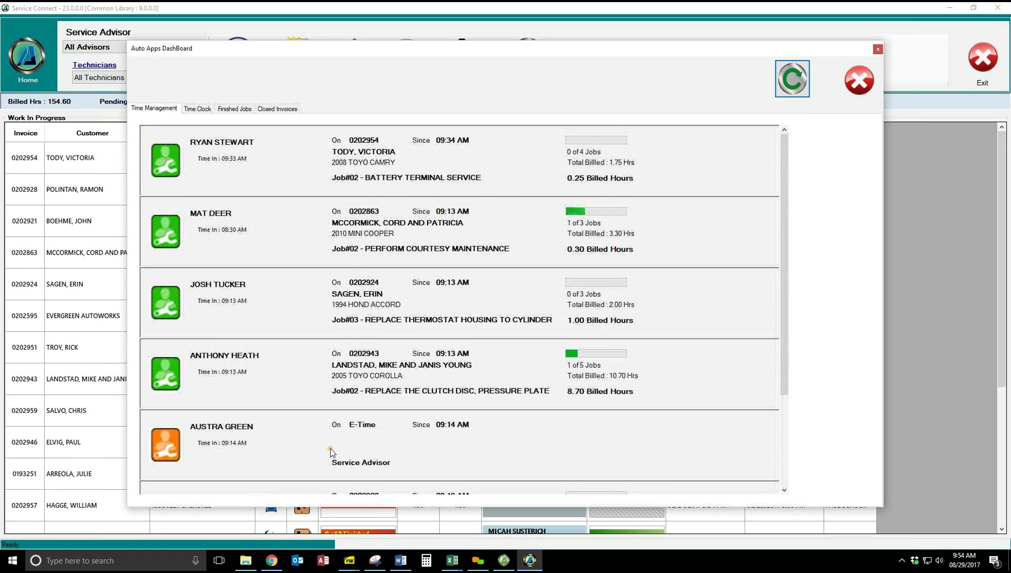
View the time clock entries of the fourth technician in the list for 08/01/2017.
{"action": "left_click", "coordinate": [203, 109]}
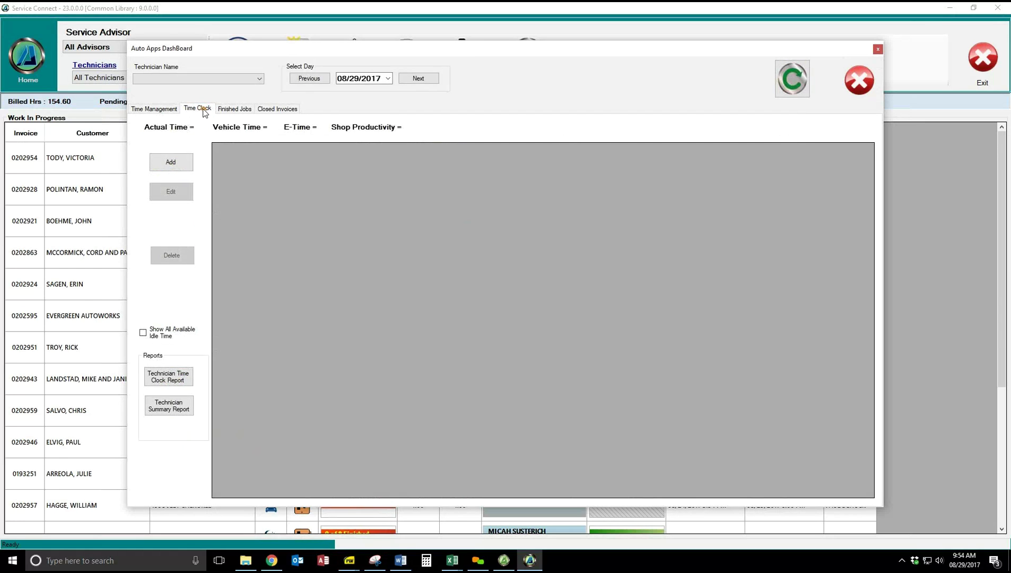
{"action": "left_click", "coordinate": [258, 79]}
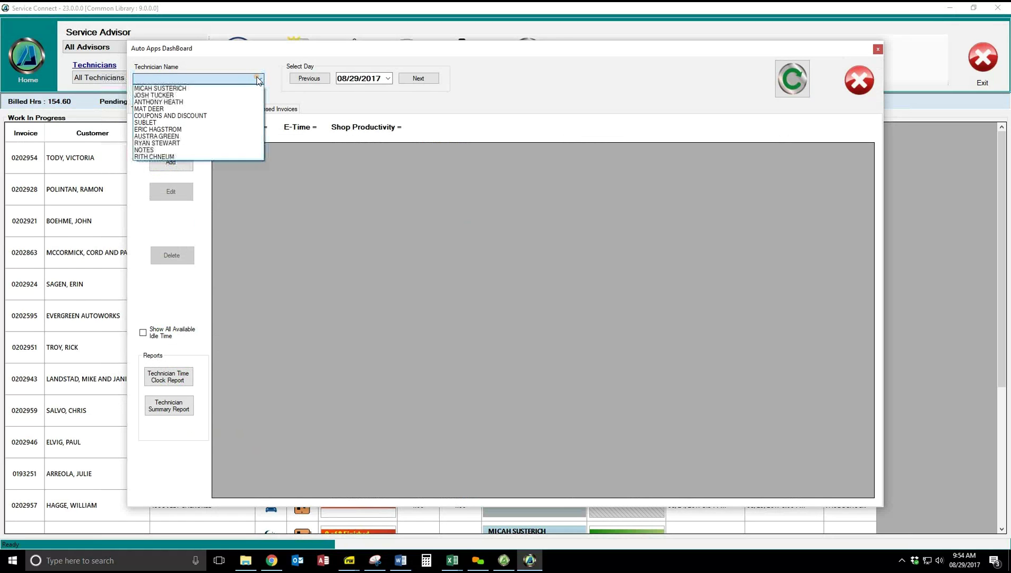
{"action": "left_click", "coordinate": [225, 108]}
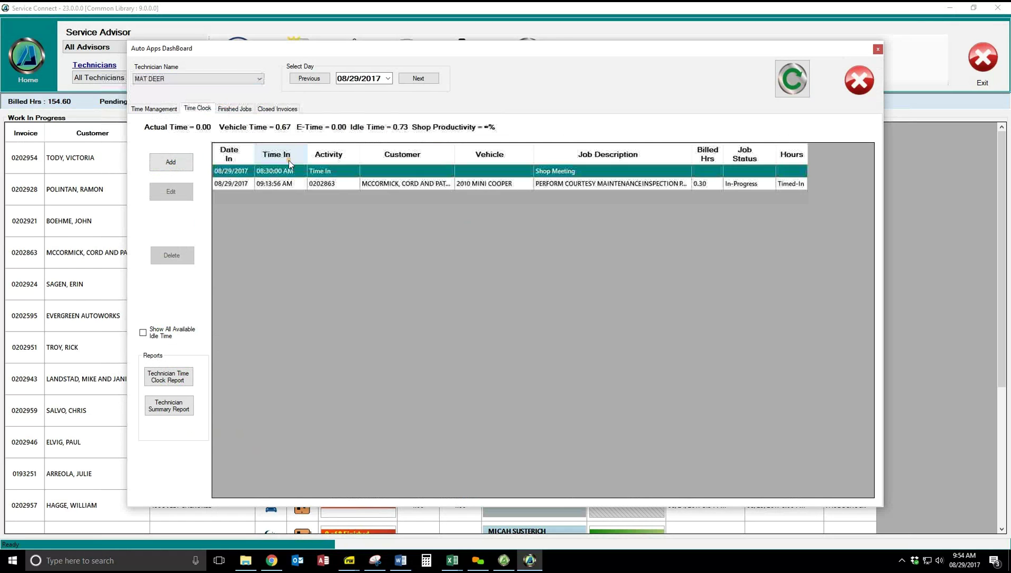
{"action": "left_click", "coordinate": [389, 79]}
{"action": "left_click", "coordinate": [379, 116]}
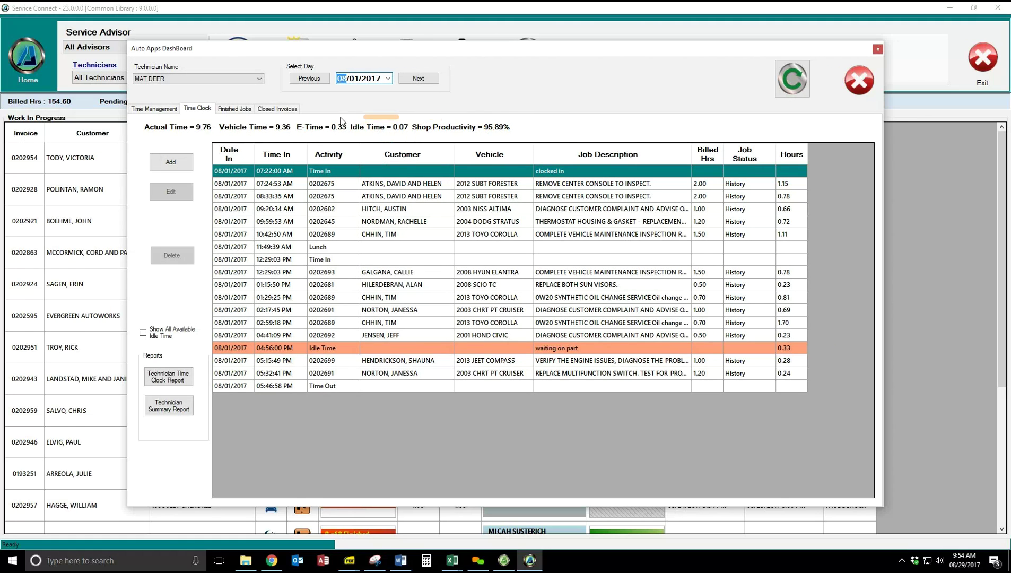
Review the selected technician's finished jobs and closed invoices for the day, and close the dashboard.
{"action": "left_click", "coordinate": [243, 109]}
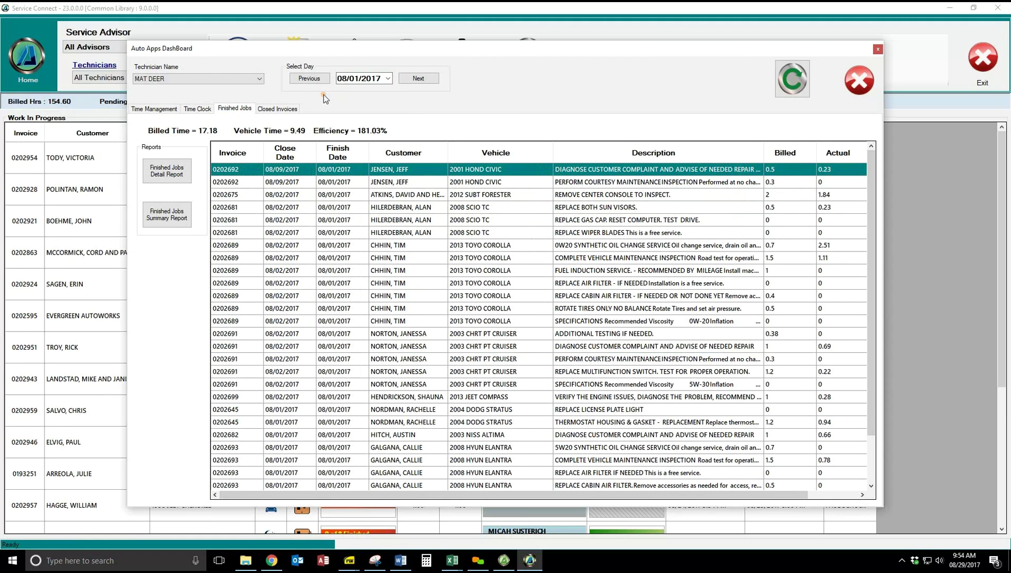
{"action": "left_click", "coordinate": [278, 109]}
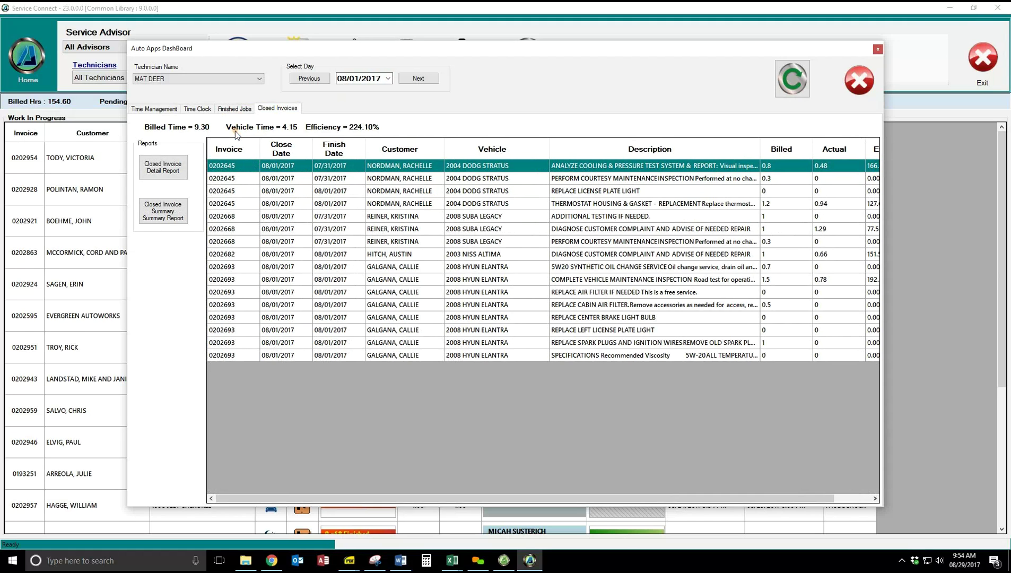
{"action": "left_click", "coordinate": [166, 110]}
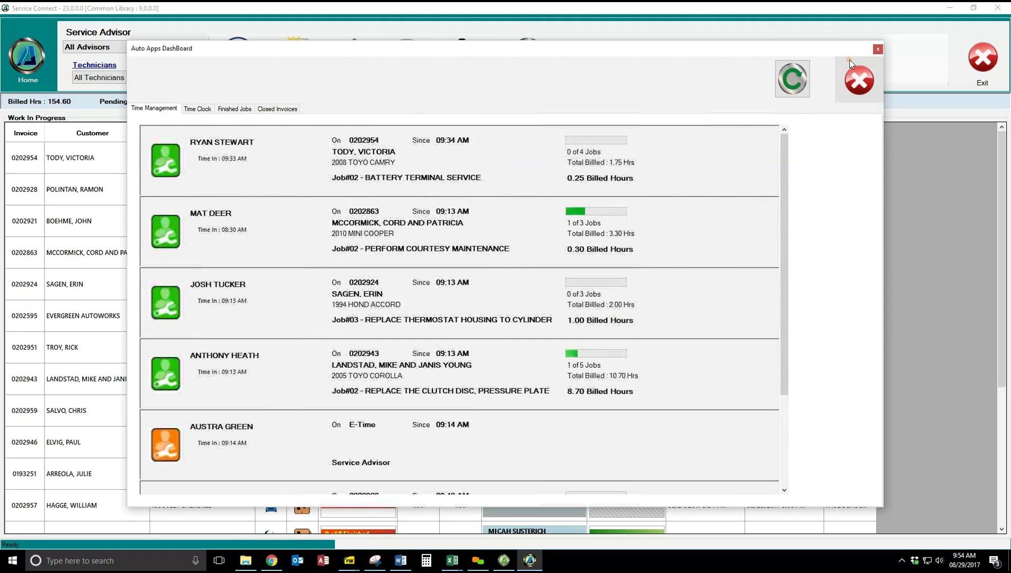
{"action": "left_click", "coordinate": [878, 50]}
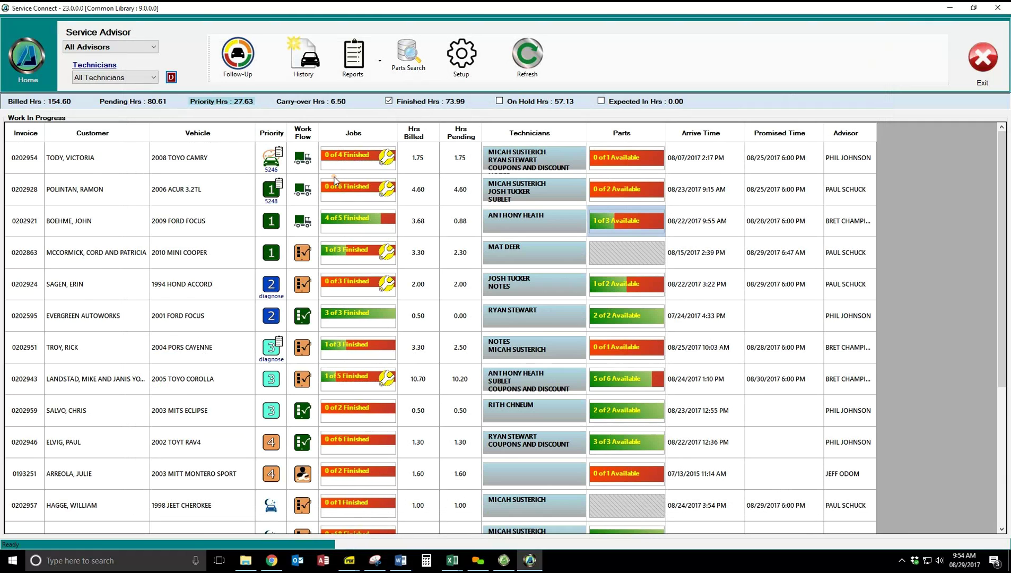
Open the customer follow-up review for invoices dated 08/24/2017 to 08/24/2017.
{"action": "left_click", "coordinate": [240, 62]}
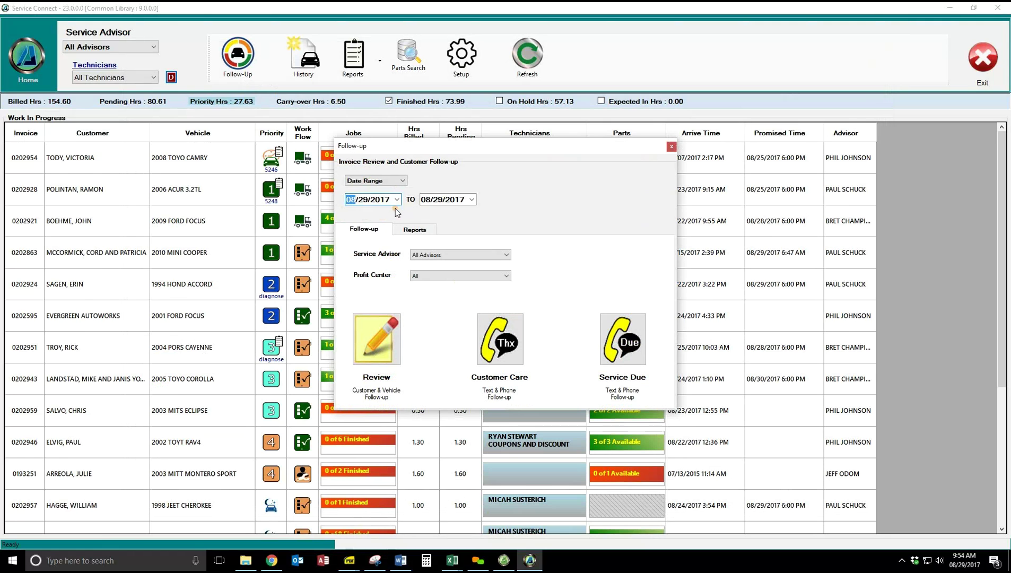
{"action": "left_click", "coordinate": [397, 199]}
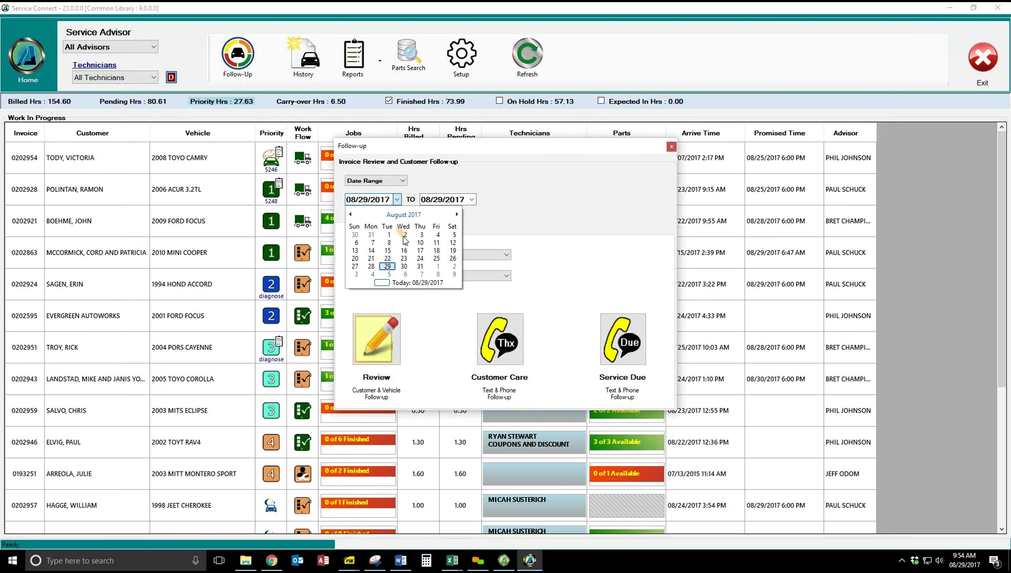
{"action": "left_click", "coordinate": [421, 259]}
{"action": "left_click", "coordinate": [473, 199]}
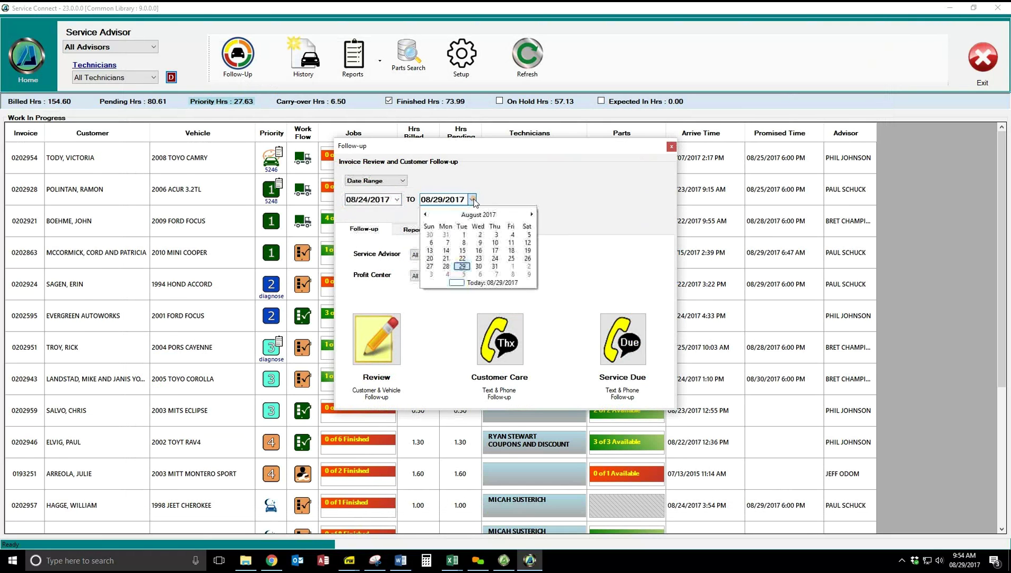
{"action": "left_click", "coordinate": [495, 259]}
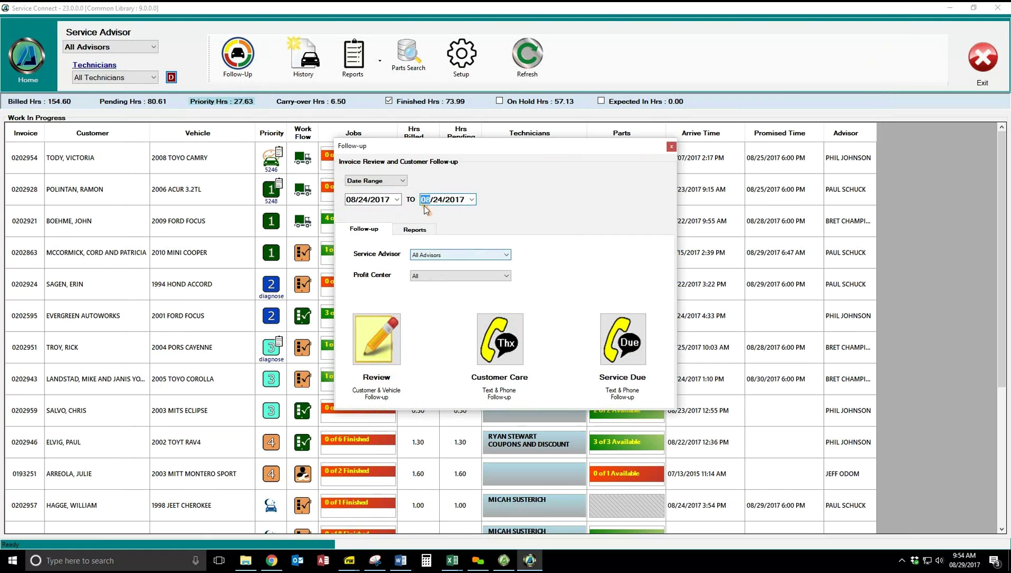
{"action": "left_click", "coordinate": [377, 344]}
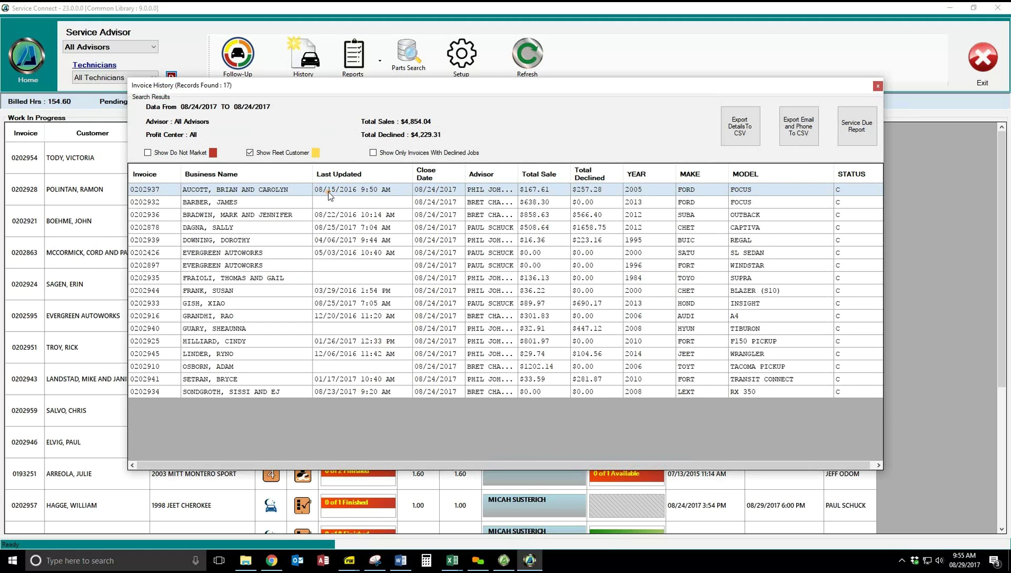
Open the 2005 Ford Focus's vehicle record and find its 08/21/2017 oil change by searching the service history for "oil".
{"action": "double_click", "coordinate": [345, 193]}
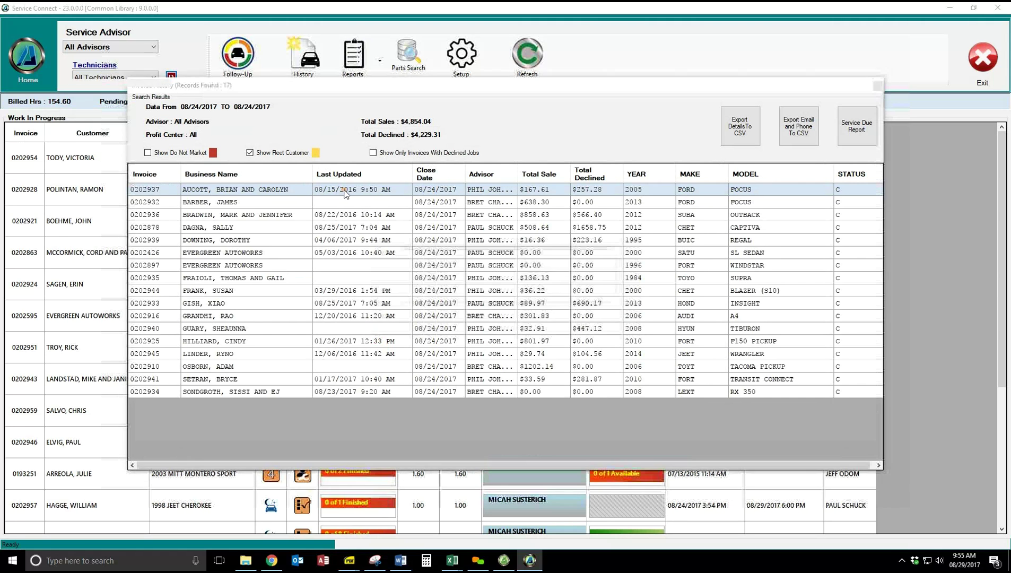
{"action": "left_click", "coordinate": [274, 323]}
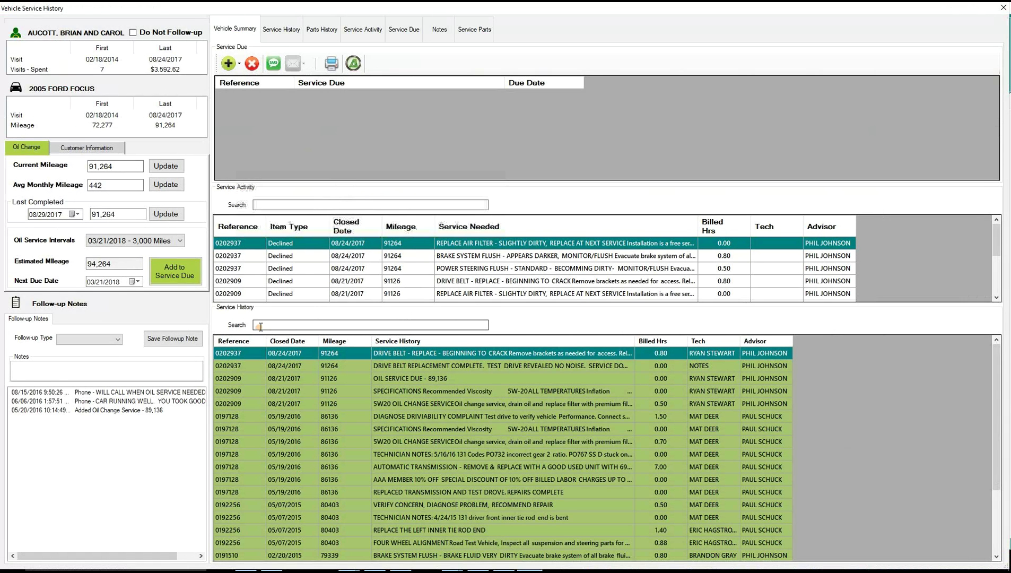
{"action": "left_click", "coordinate": [277, 207]}
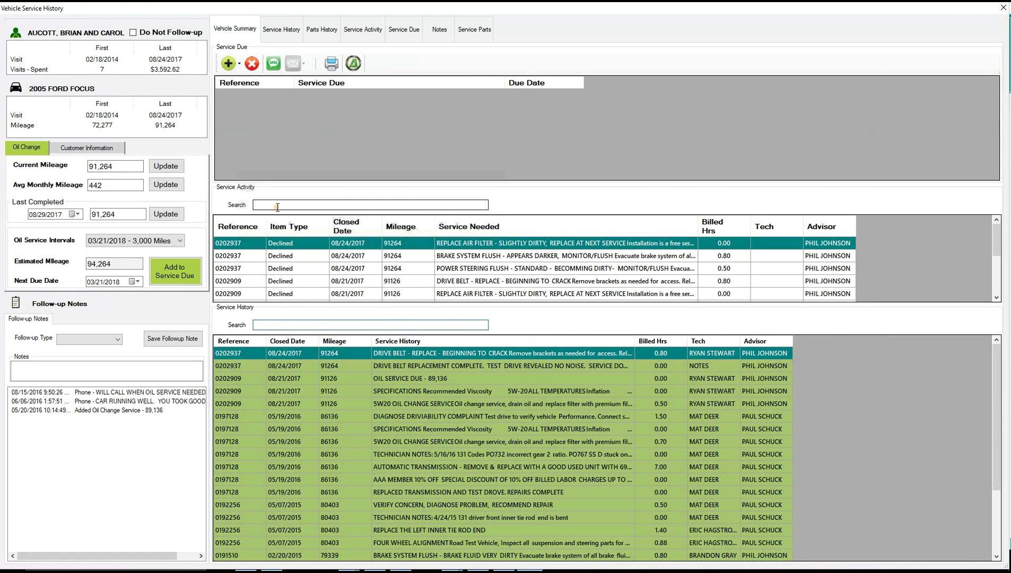
{"action": "left_click", "coordinate": [275, 327]}
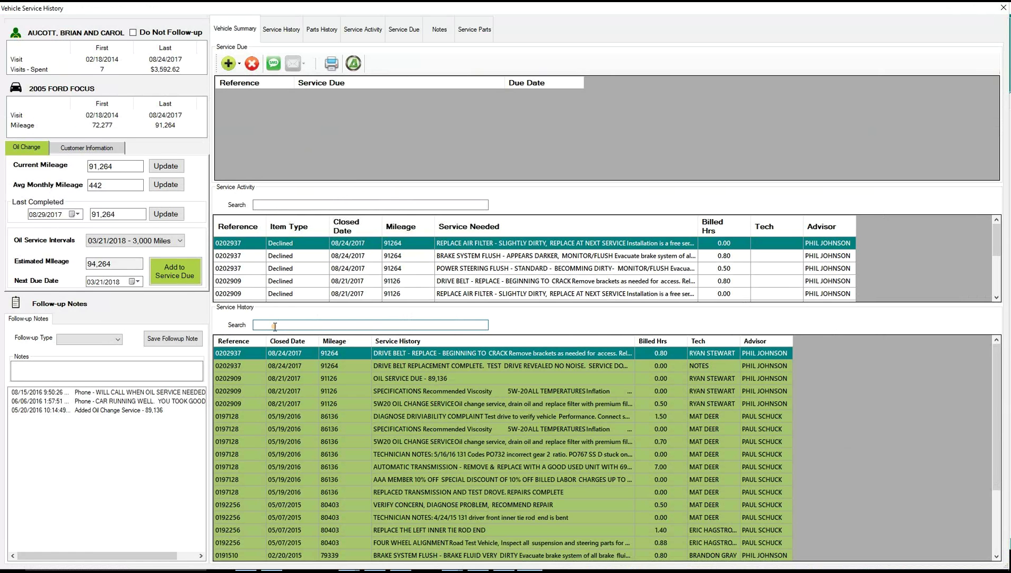
{"action": "type", "text": "p"}
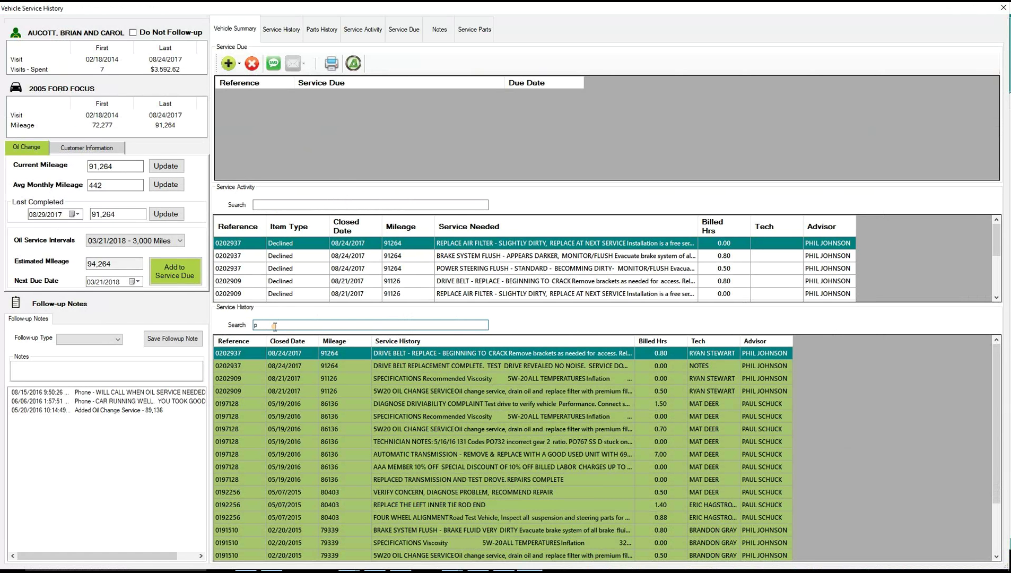
{"action": "key", "text": "BackSpace"}
{"action": "type", "text": "oil"}
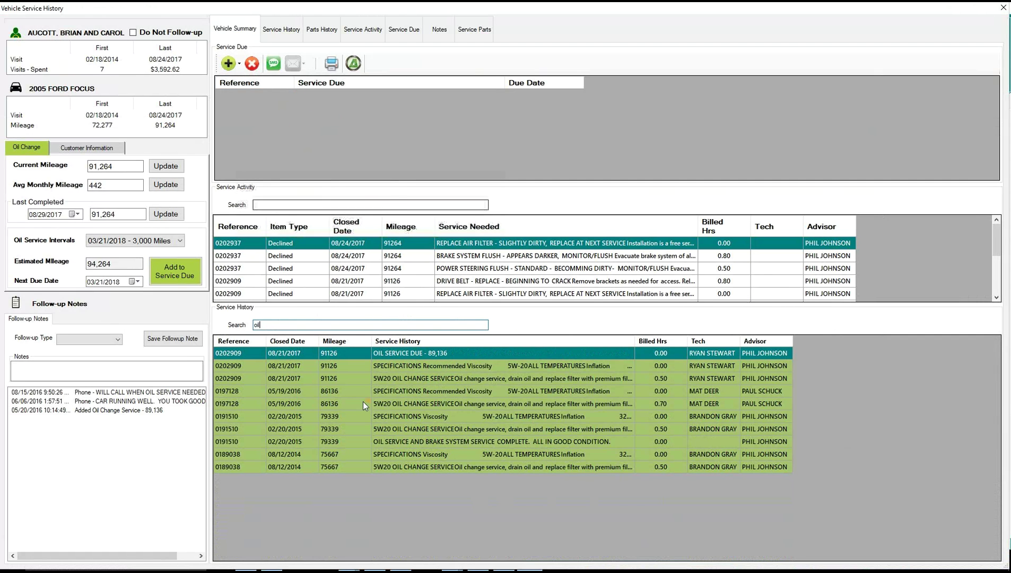
{"action": "left_click", "coordinate": [280, 379]}
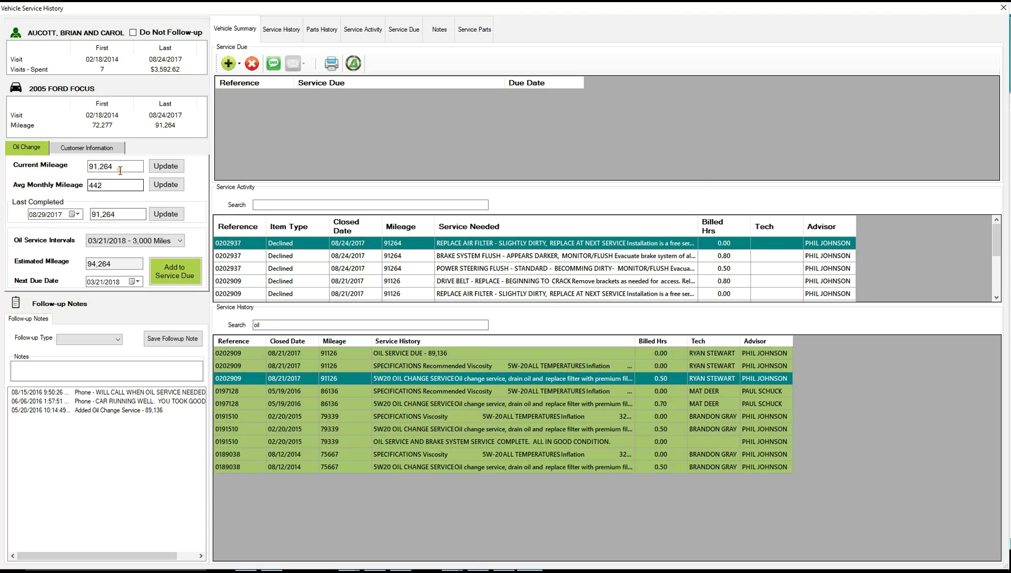
Set the last completed oil change to 08/21/2017 at 91,126 miles and update the record.
{"action": "left_click", "coordinate": [72, 214]}
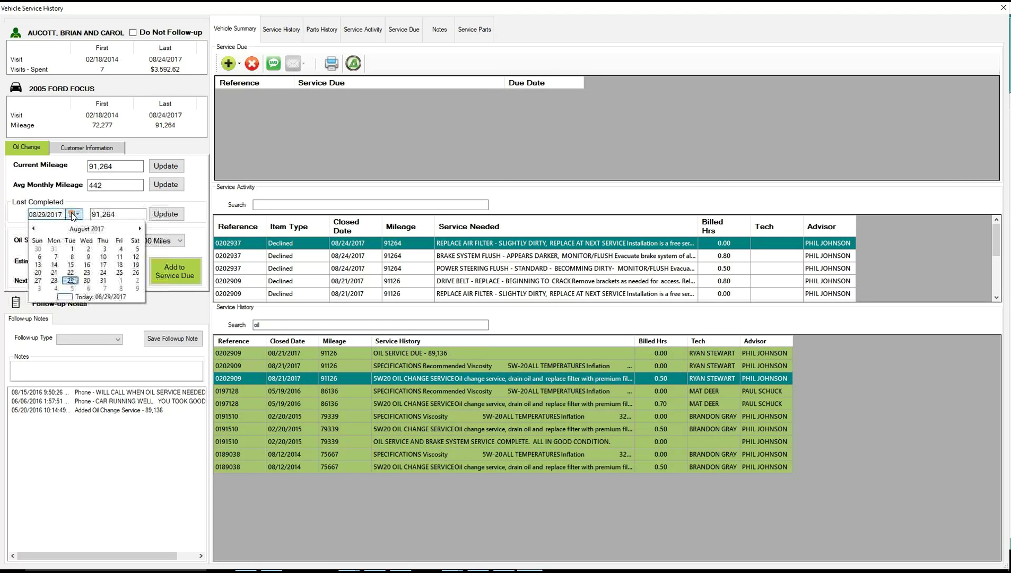
{"action": "left_click", "coordinate": [73, 250]}
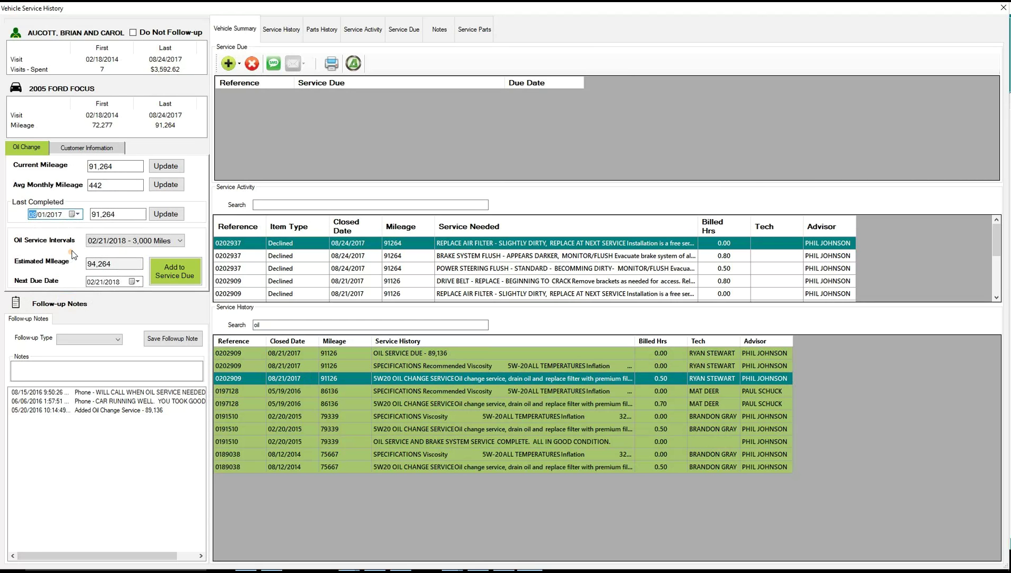
{"action": "left_click", "coordinate": [74, 214]}
{"action": "left_click", "coordinate": [53, 273]}
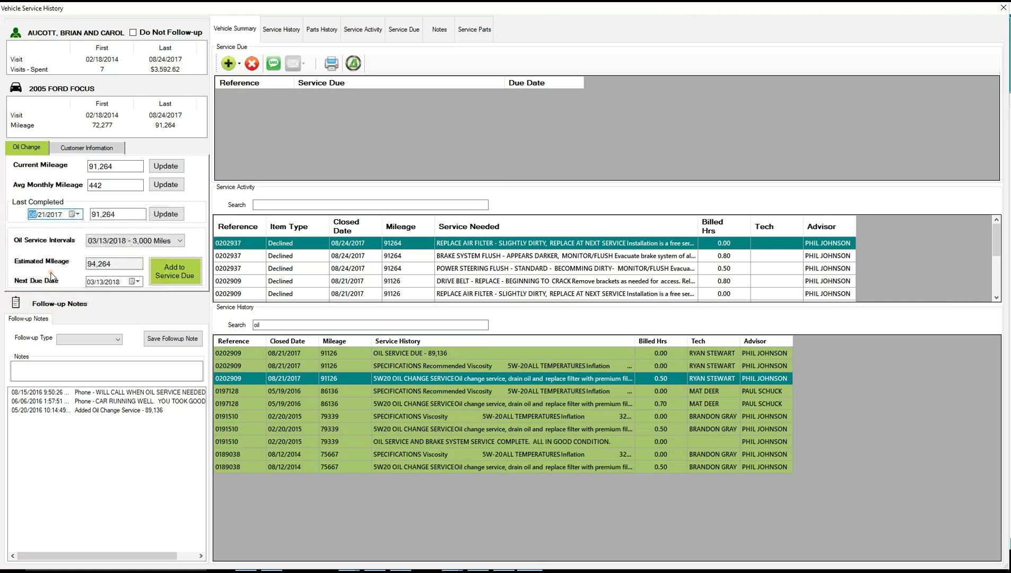
{"action": "left_click", "coordinate": [135, 212]}
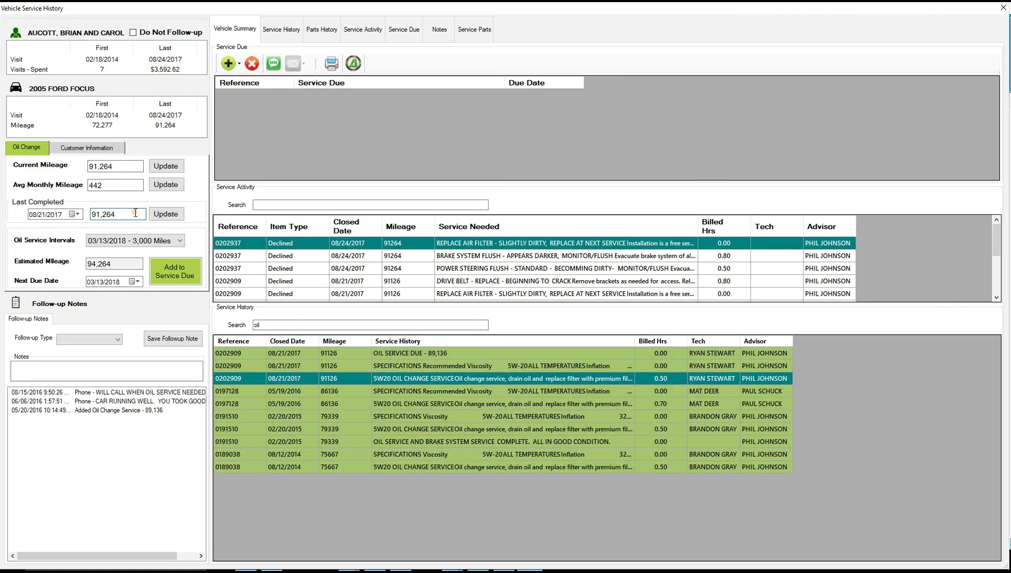
{"action": "left_click_drag", "start_coordinate": [135, 213], "coordinate": [70, 215]}
{"action": "type", "text": "91126"}
{"action": "left_click", "coordinate": [165, 214]}
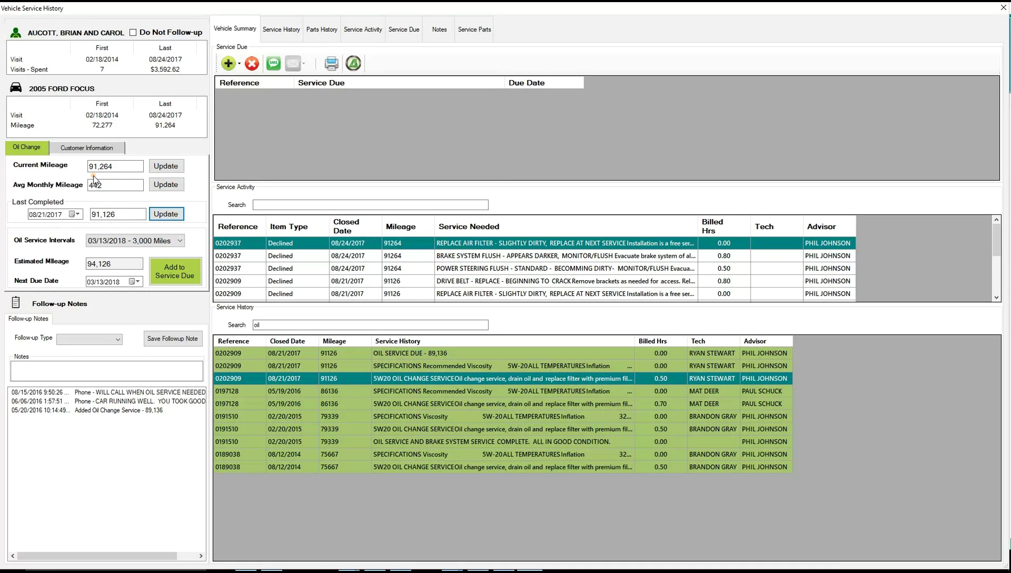
Add an Oil Service Due entry for 94,126 miles on 03/13/2018 and check the vehicle's declined services in the service activity.
{"action": "left_click", "coordinate": [180, 274]}
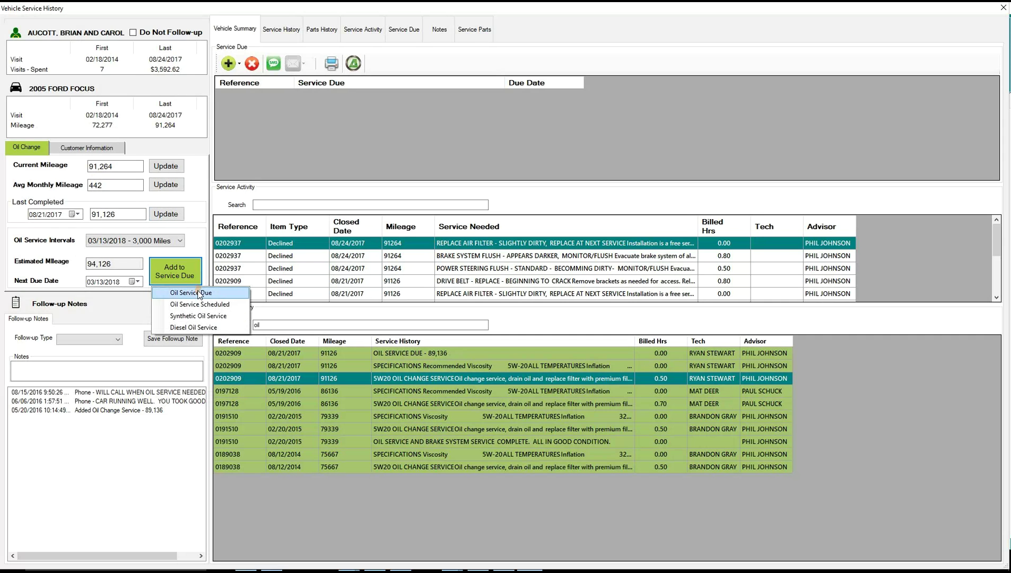
{"action": "left_click", "coordinate": [190, 292]}
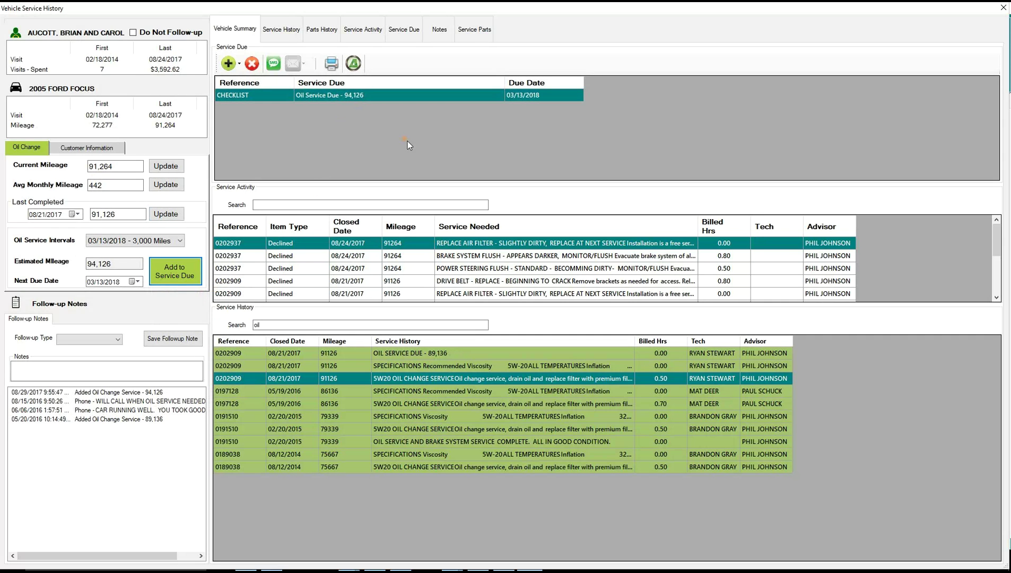
{"action": "left_click", "coordinate": [353, 33]}
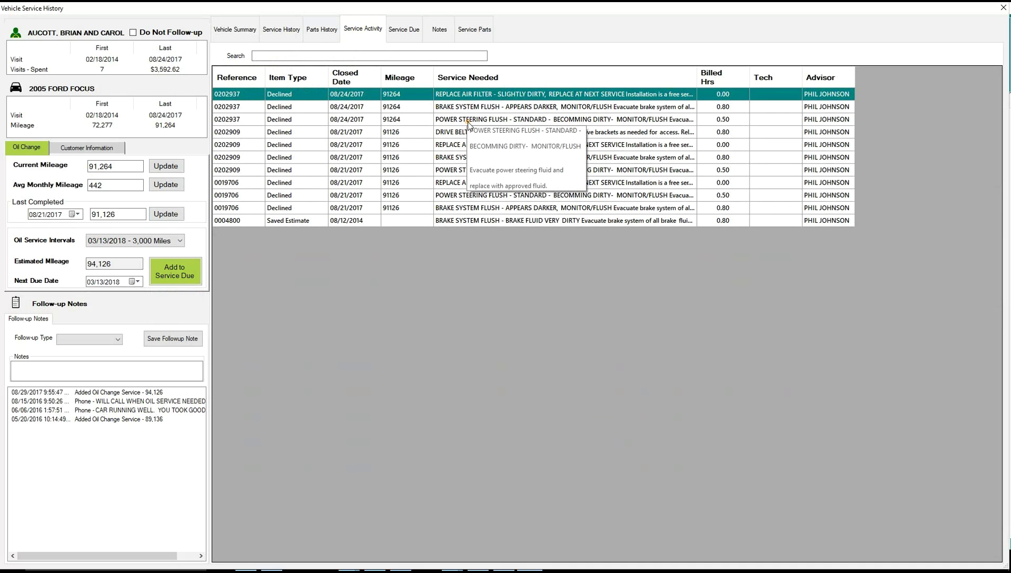
{"action": "left_click", "coordinate": [240, 32]}
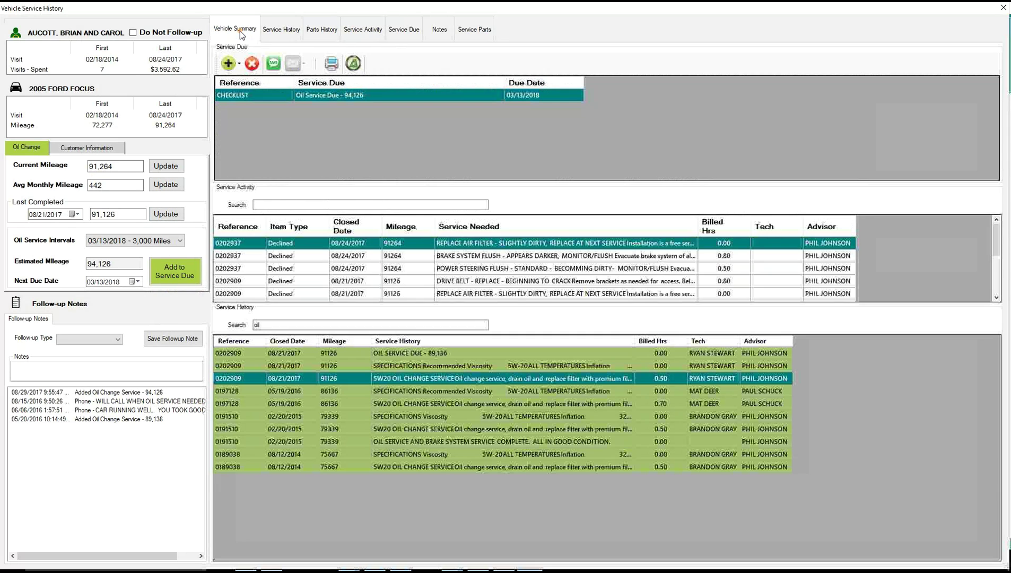
Add Timing Belt Replacement to the vehicle's services due and close the vehicle record.
{"action": "left_click", "coordinate": [229, 63]}
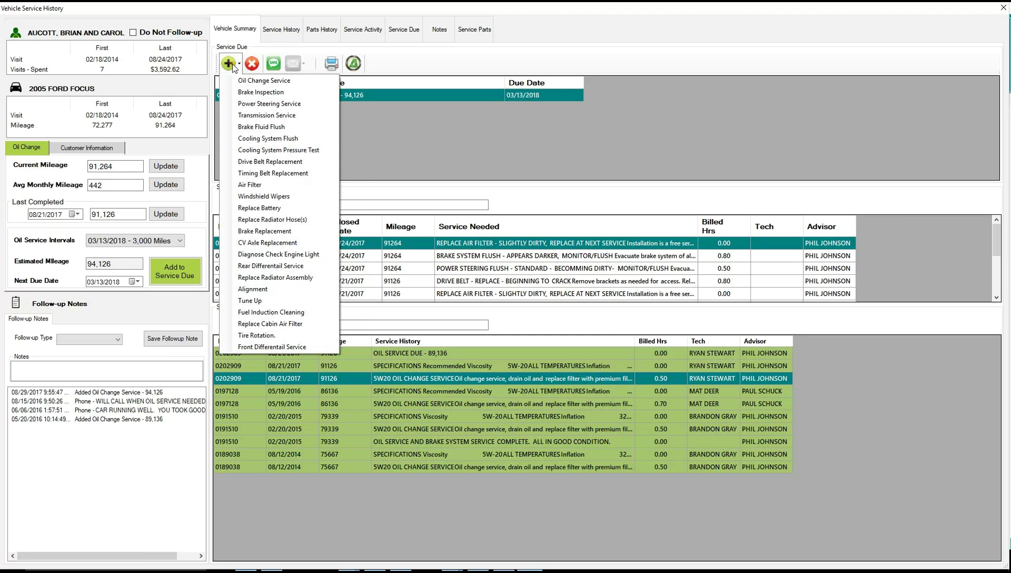
{"action": "left_click", "coordinate": [274, 174]}
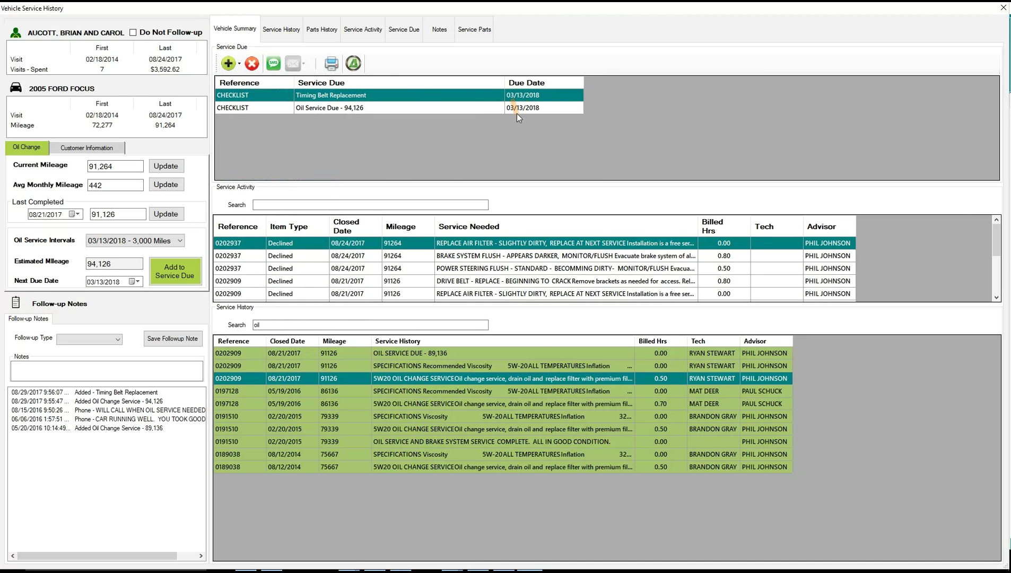
{"action": "left_click", "coordinate": [354, 66]}
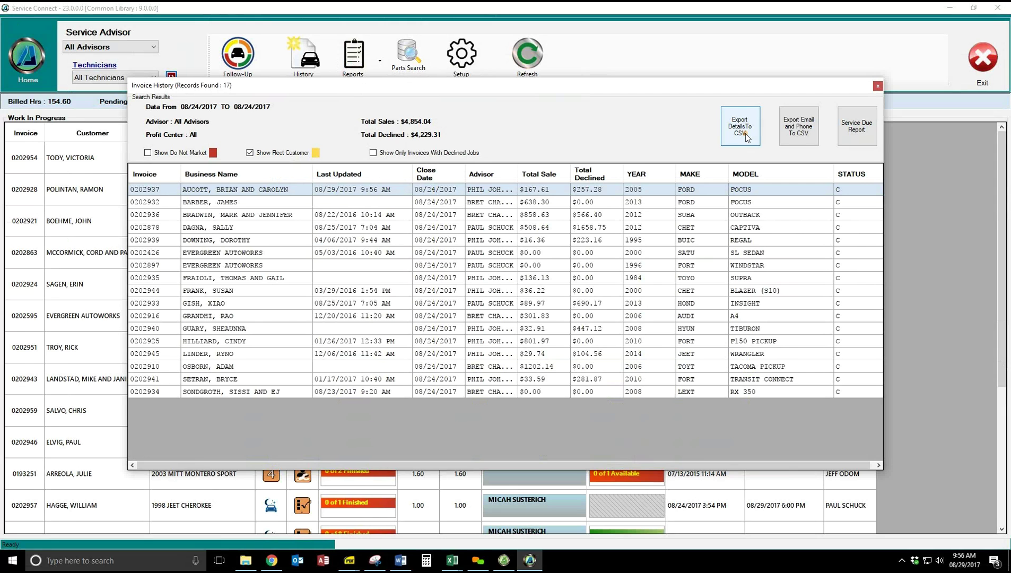
Generate the Service Due Report for all listed invoices, page through its preview, and close it.
{"action": "left_click", "coordinate": [851, 132]}
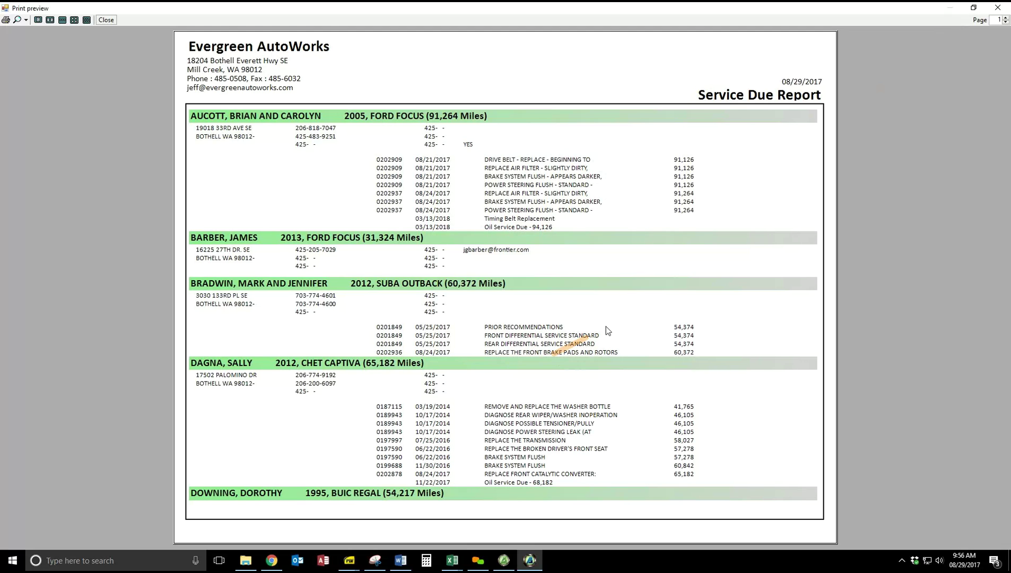
{"action": "left_click", "coordinate": [1007, 19]}
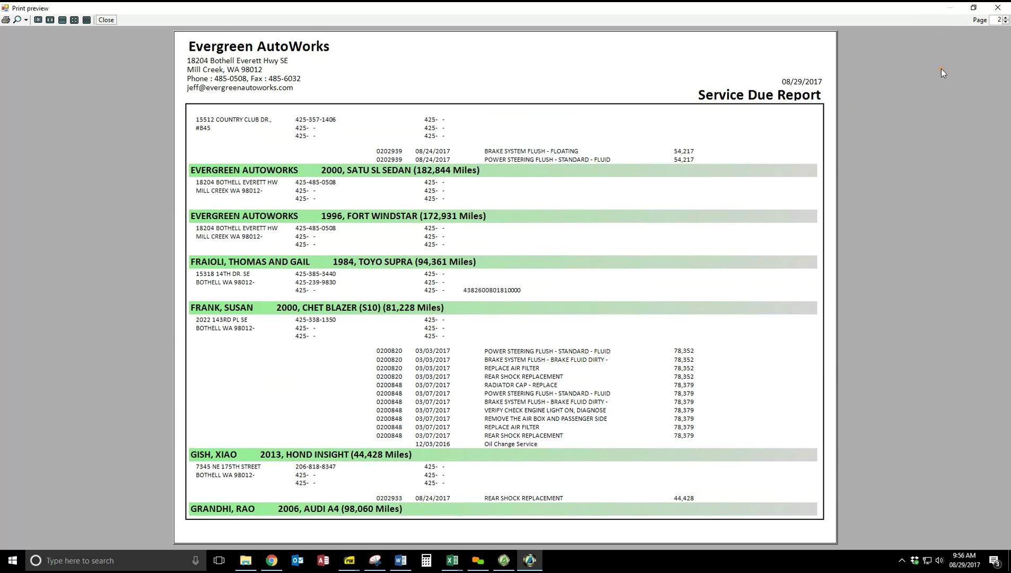
{"action": "left_click", "coordinate": [1007, 19]}
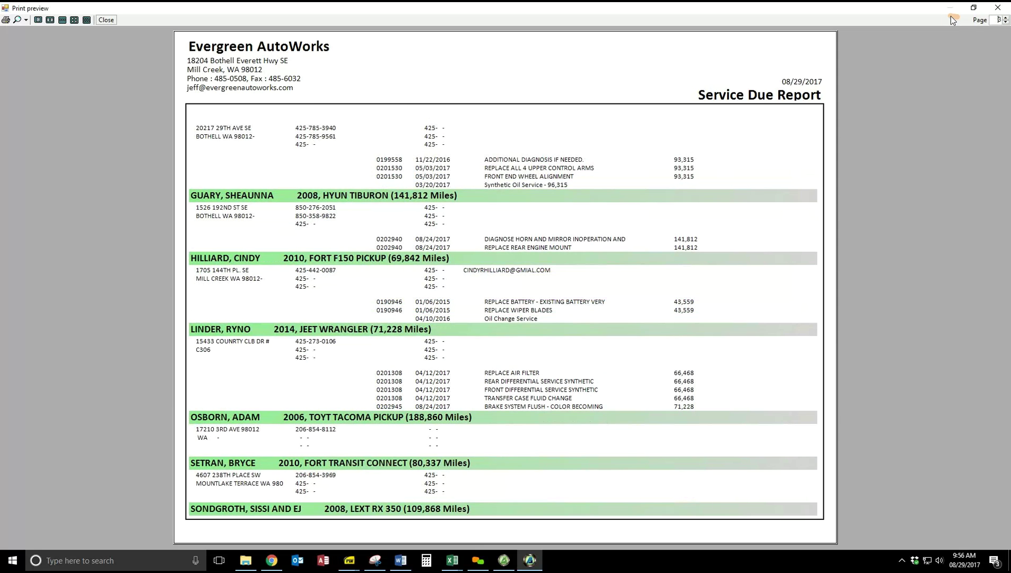
{"action": "left_click", "coordinate": [998, 8]}
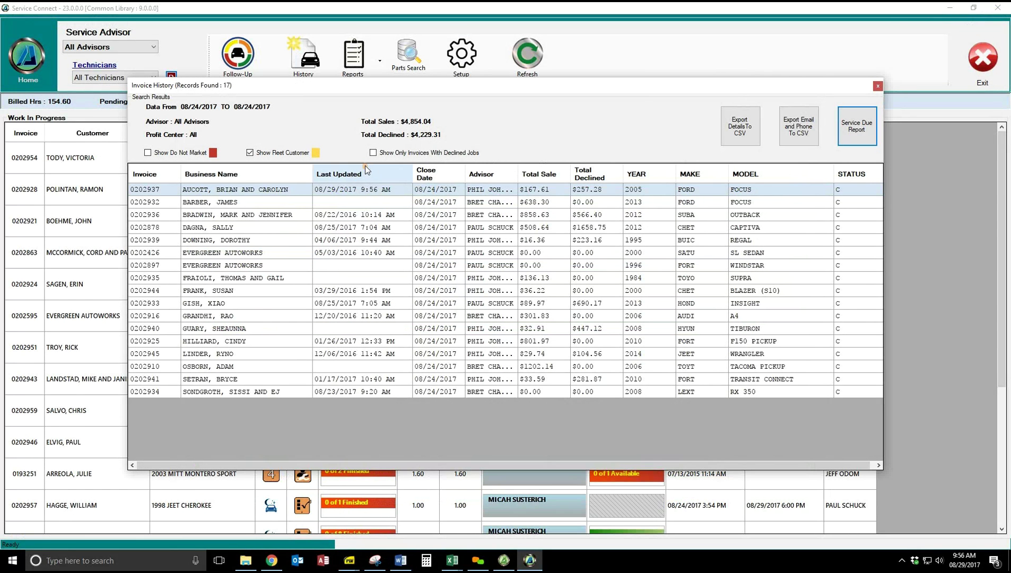
Review the Service Due Report for only the invoices with declined jobs, and close the invoice history and customer follow-up.
{"action": "left_click", "coordinate": [372, 153]}
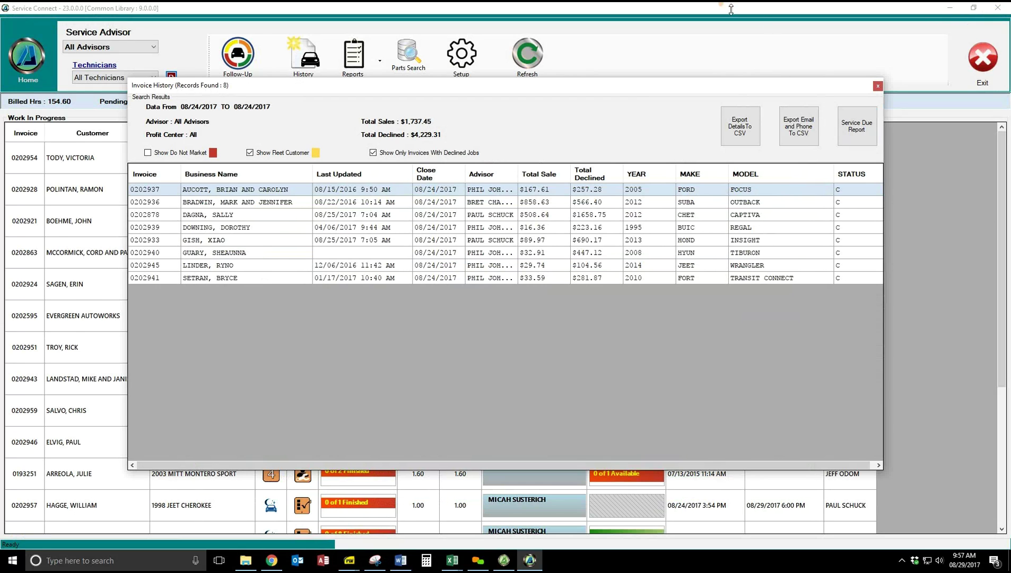
{"action": "left_click", "coordinate": [849, 129]}
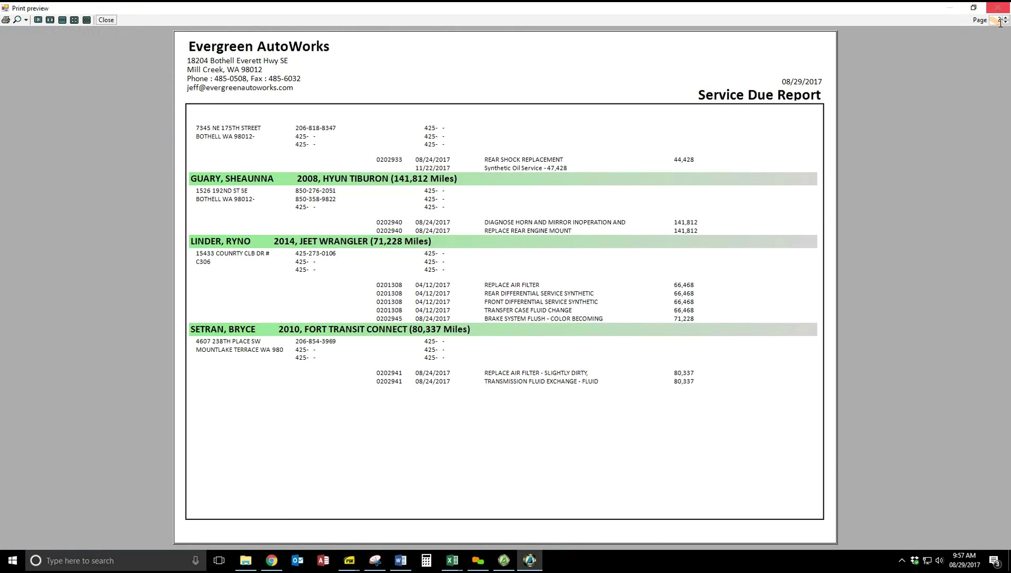
{"action": "left_click", "coordinate": [1007, 22]}
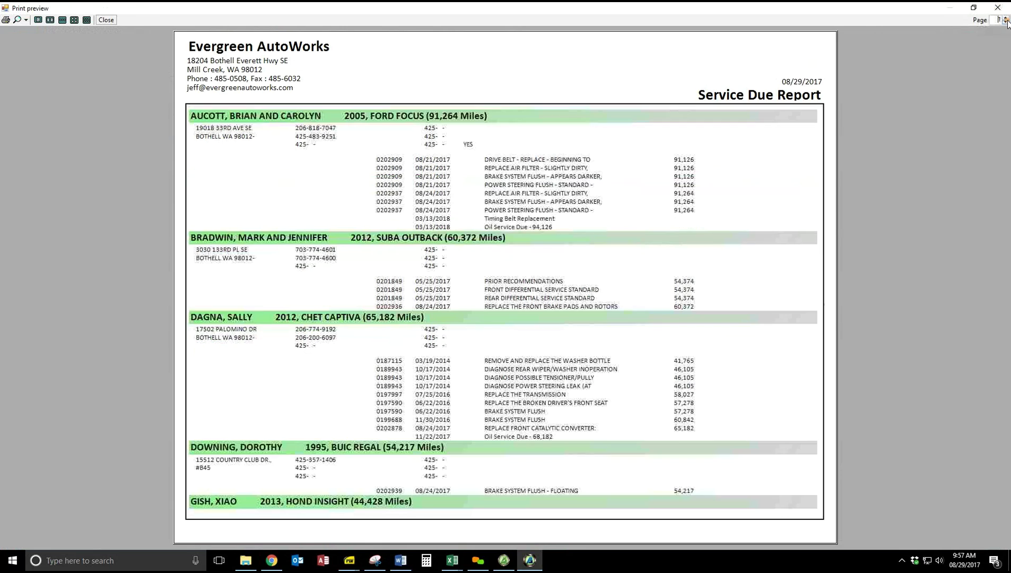
{"action": "left_click", "coordinate": [998, 8]}
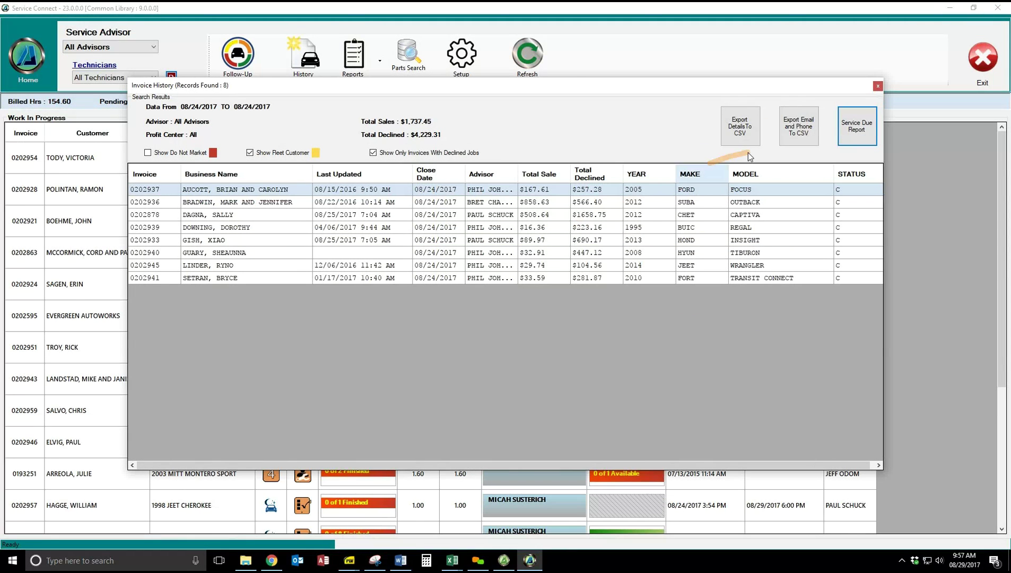
{"action": "left_click", "coordinate": [878, 86]}
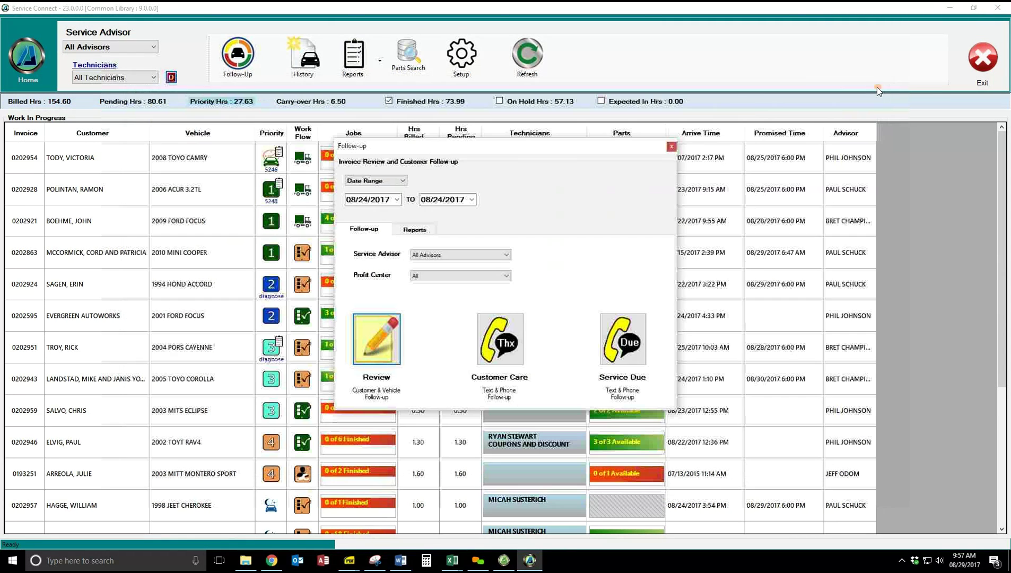
{"action": "left_click", "coordinate": [671, 147]}
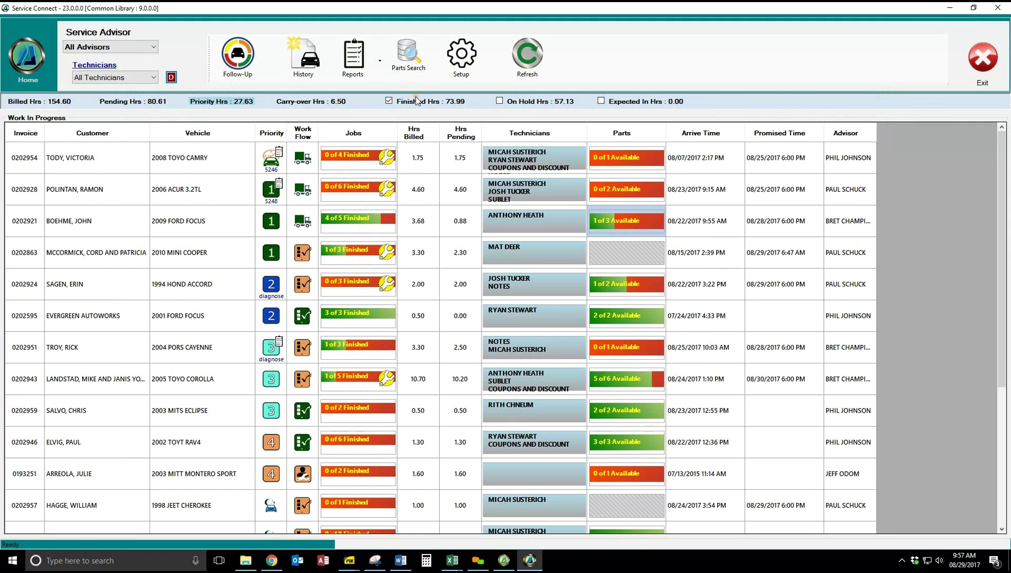
Include the on-hold jobs in the work in progress list and exclude them again.
{"action": "left_click", "coordinate": [499, 101]}
{"action": "left_click", "coordinate": [499, 101]}
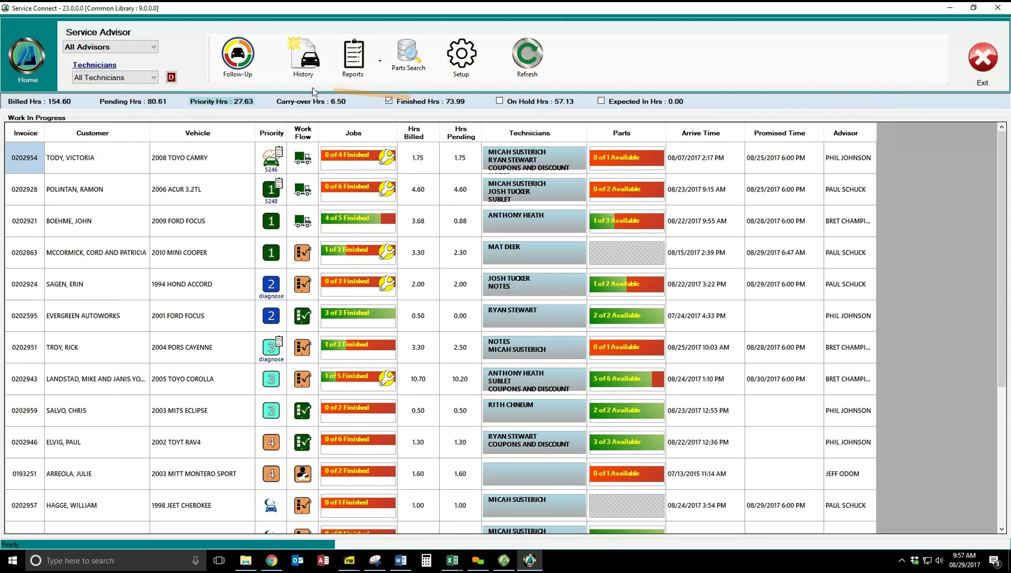
Open the choice of technicians for filtering the work in progress list.
{"action": "left_click", "coordinate": [116, 77]}
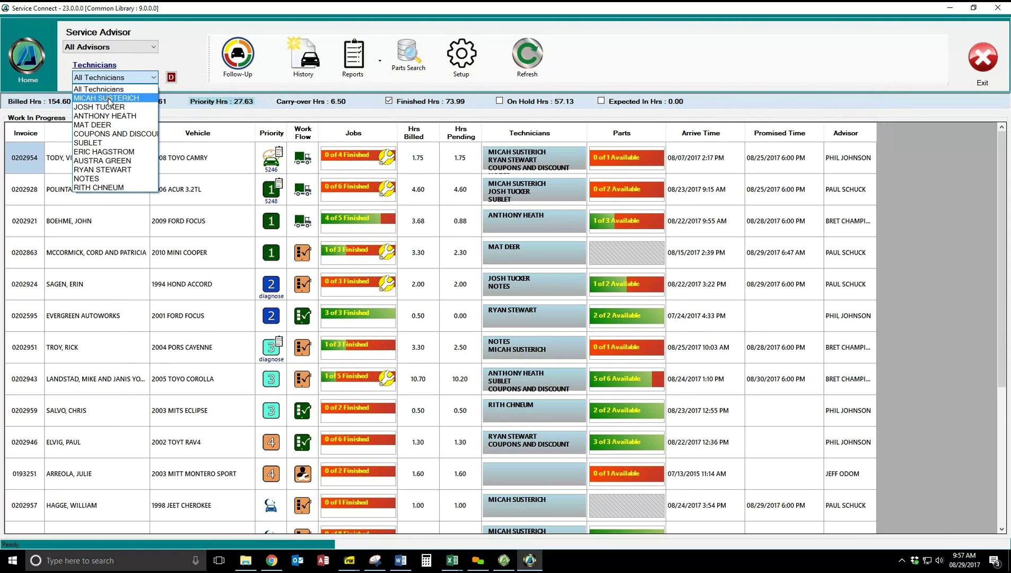